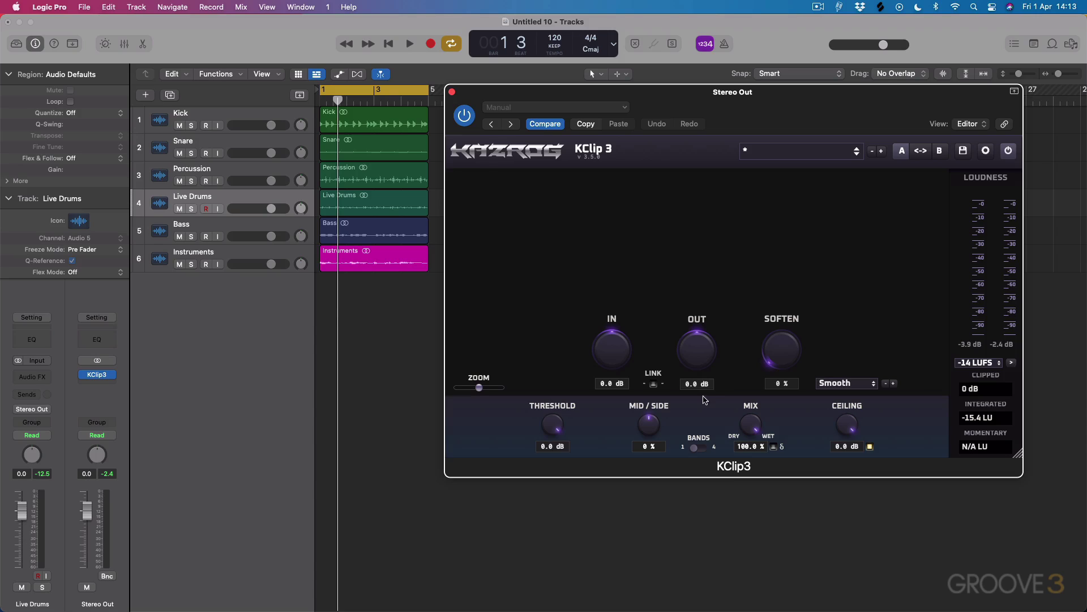
# Flip KClip 3 to four bands and back to one, then move its window right and down
pyautogui.click(698, 448)
pyautogui.click(698, 448)
pyautogui.moveTo(500, 90); pyautogui.dragTo(546, 114)
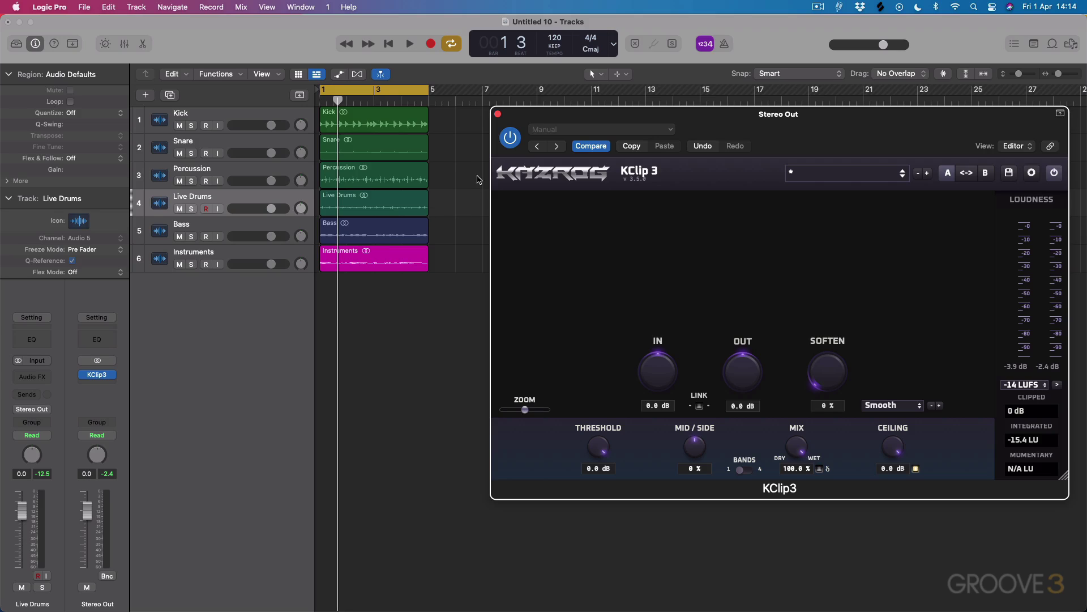
# Play the project through KClip 3 until the meter shows -15.1 LU integrated, then stop
pyautogui.click(462, 159)
pyautogui.press('space')
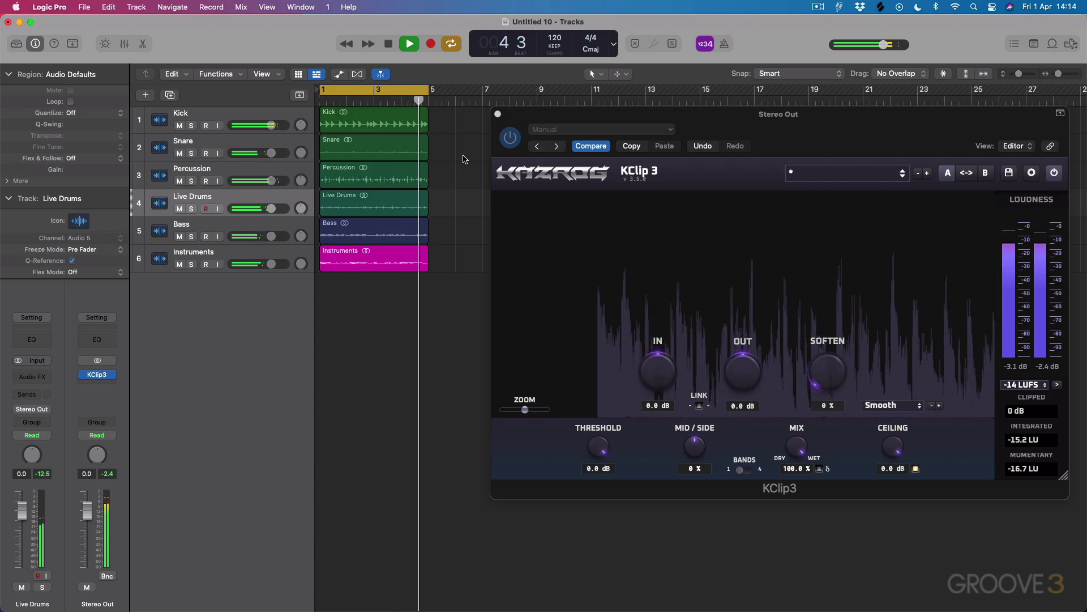
pyautogui.press('space')
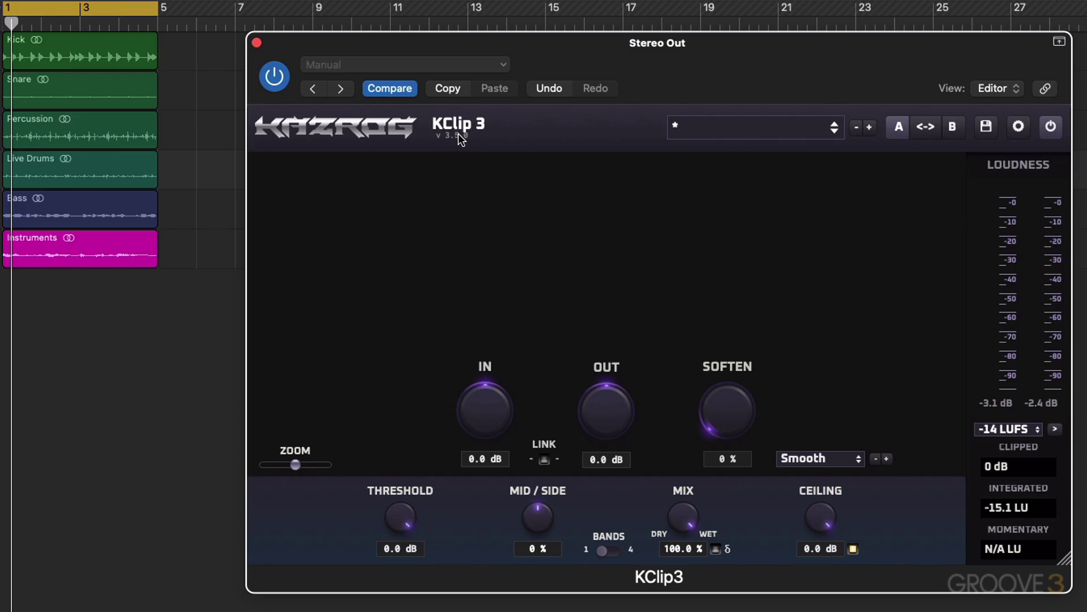
# Browse the KClip 3 preset list and load Bass - Multiband Distortion 2
pyautogui.click(816, 128)
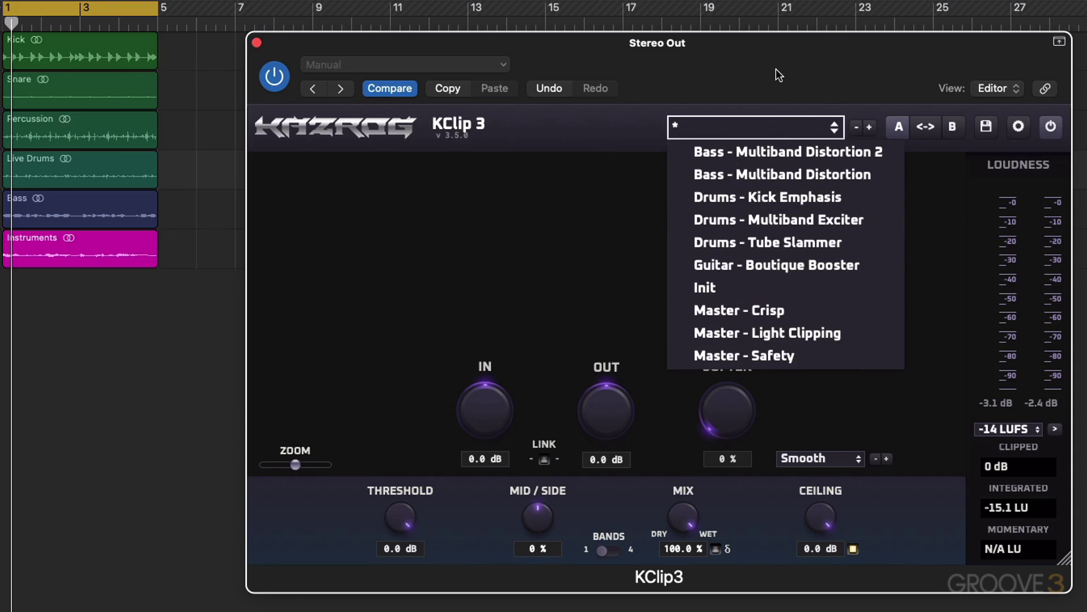
pyautogui.click(607, 127)
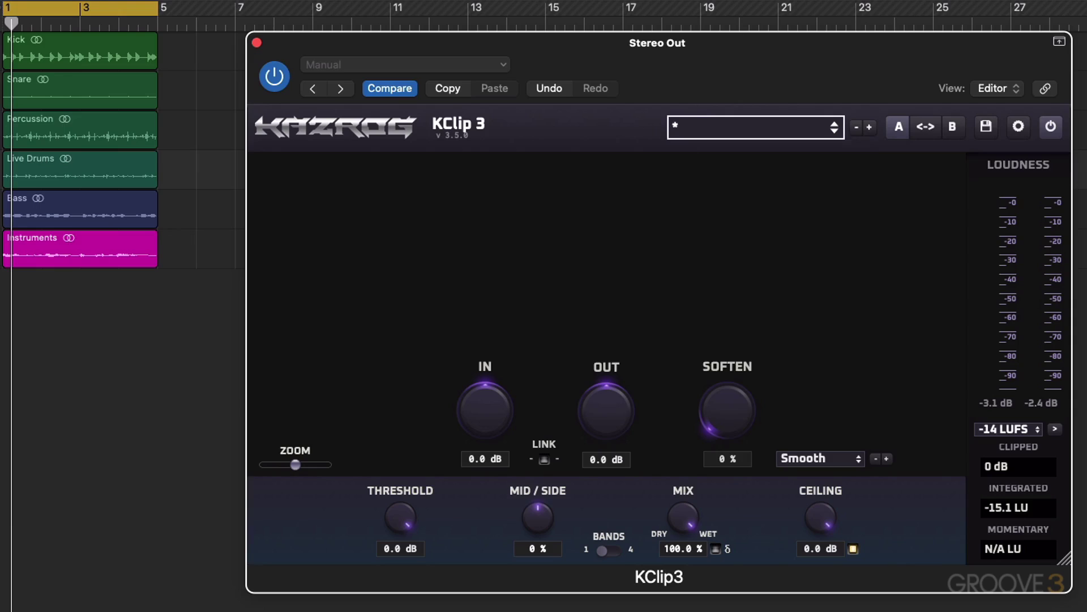
pyautogui.click(870, 126)
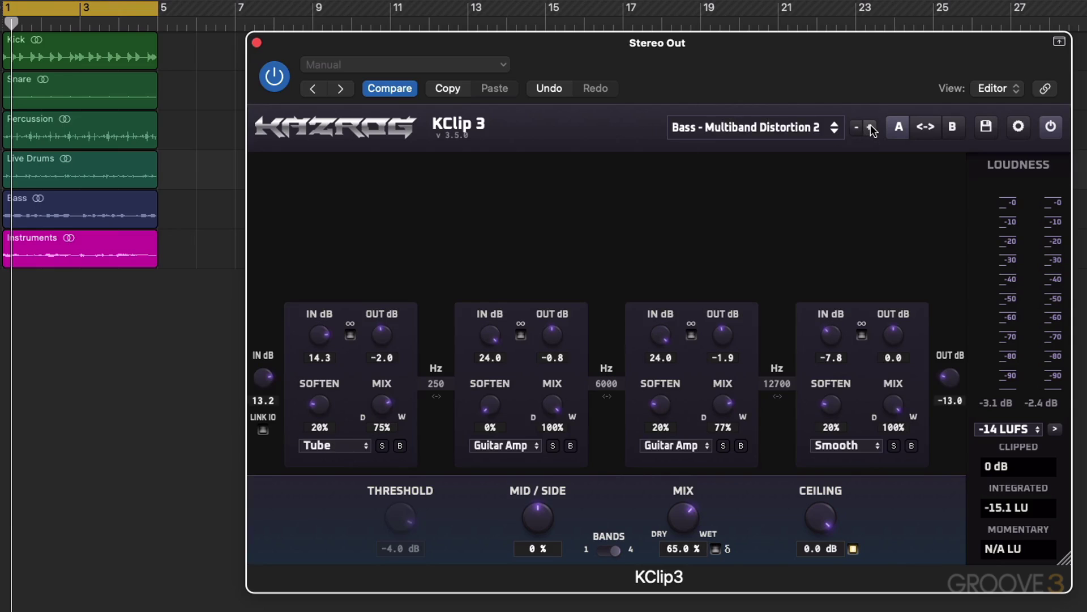
# Step through presets past Drums - Tube Slammer back to Init, and set BANDS to 1
pyautogui.click(871, 128)
pyautogui.click(870, 128)
pyautogui.click(870, 128)
pyautogui.click(856, 128)
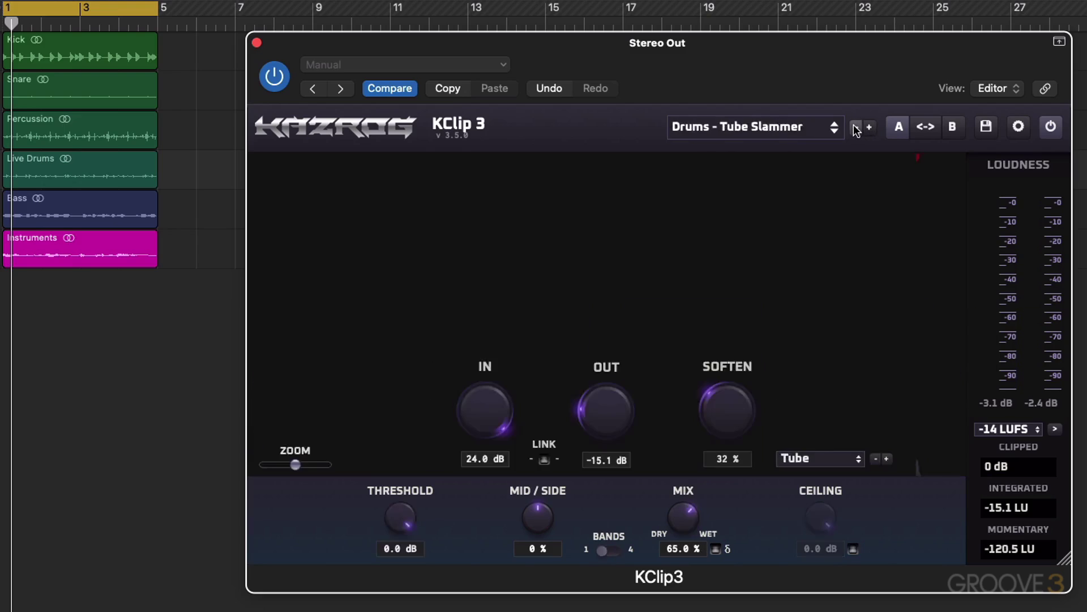
pyautogui.click(856, 128)
pyautogui.click(856, 128)
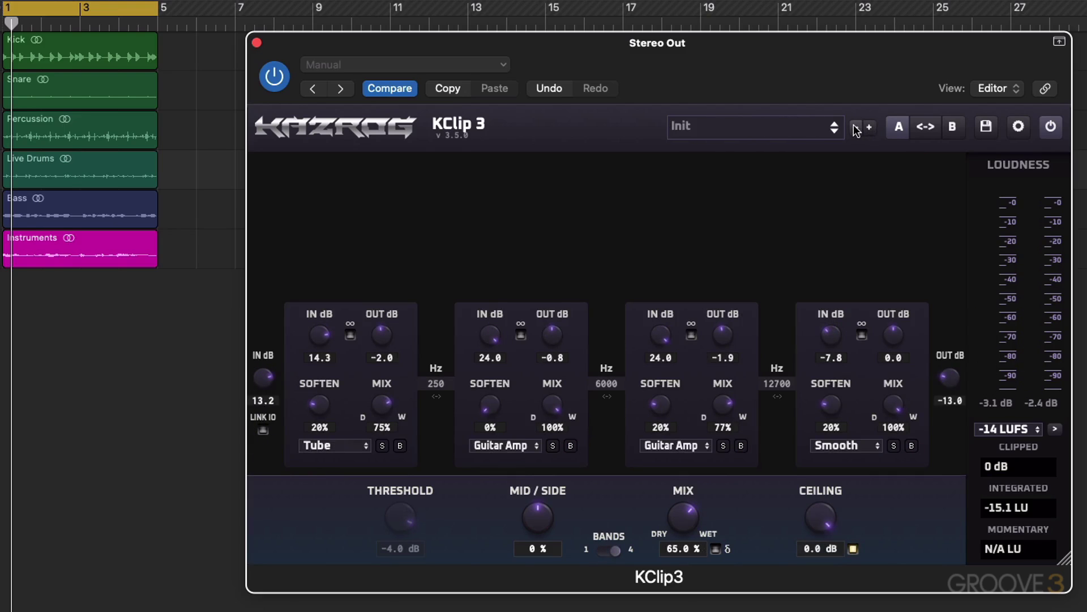
pyautogui.click(602, 549)
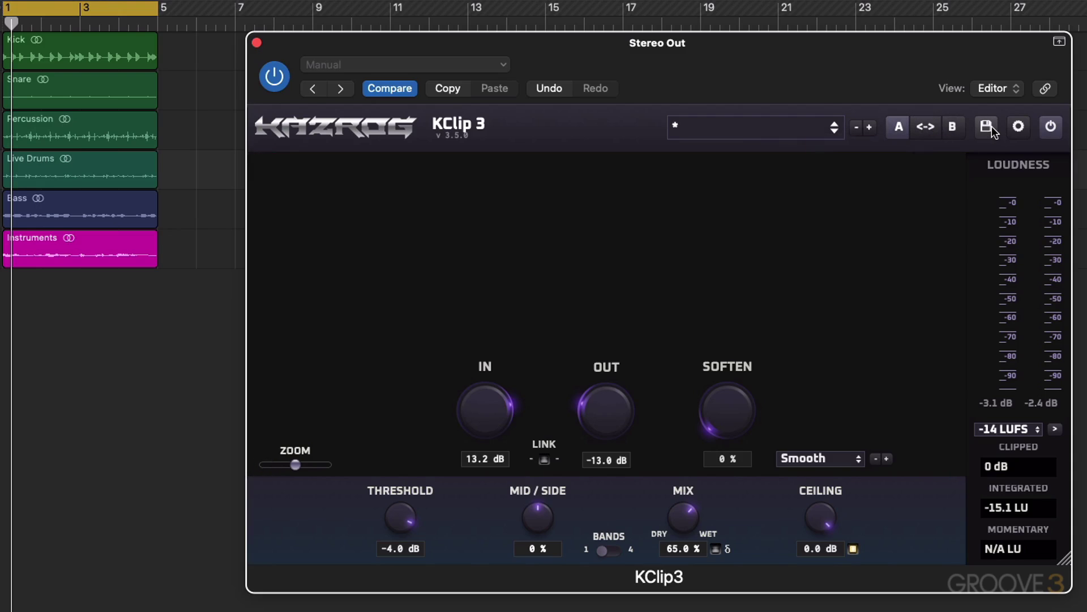
# Save KClip 3's settings, A/B the clipper bypass twice, and reset the loudness meter
pyautogui.click(1019, 127)
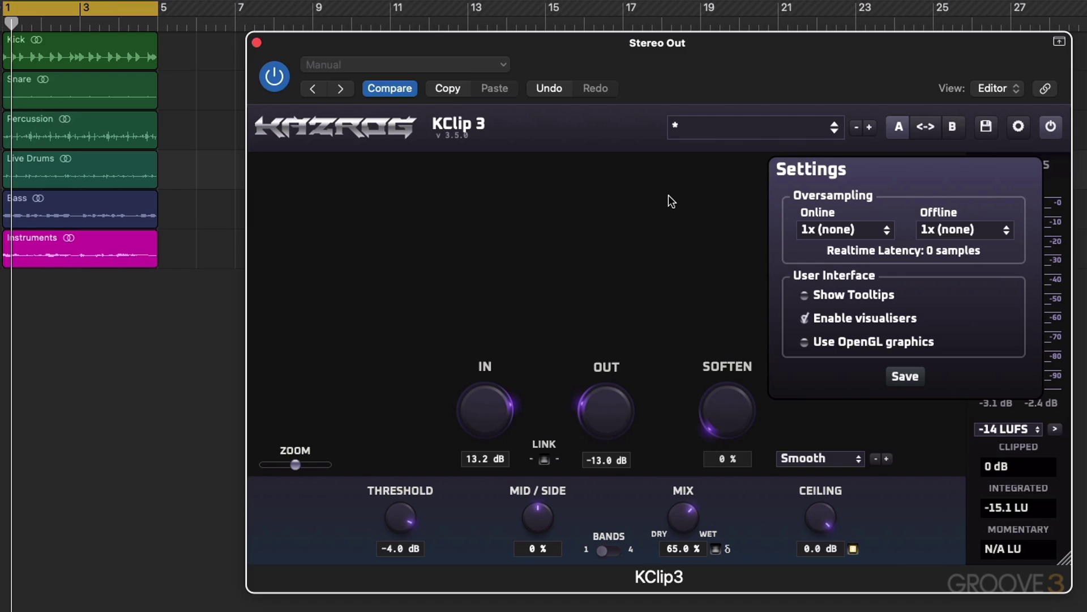
pyautogui.click(907, 377)
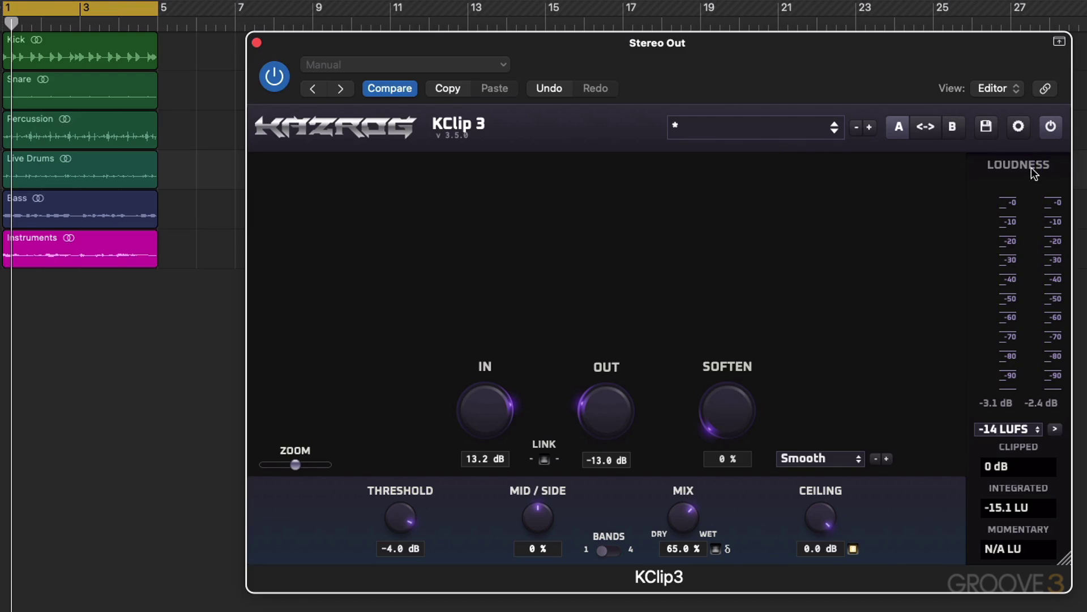
pyautogui.click(1051, 127)
pyautogui.click(1050, 127)
pyautogui.click(1051, 127)
pyautogui.click(1051, 127)
pyautogui.click(1014, 290)
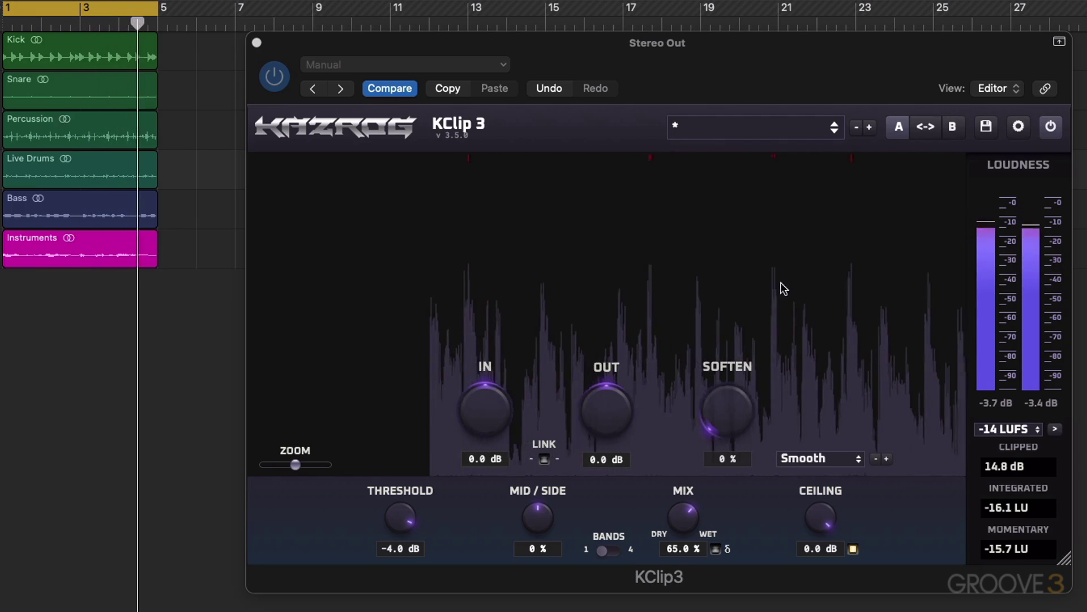
# Stop playback, widen the ZOOM of KClip 3's waveform display, and replay from the start
pyautogui.press('space')
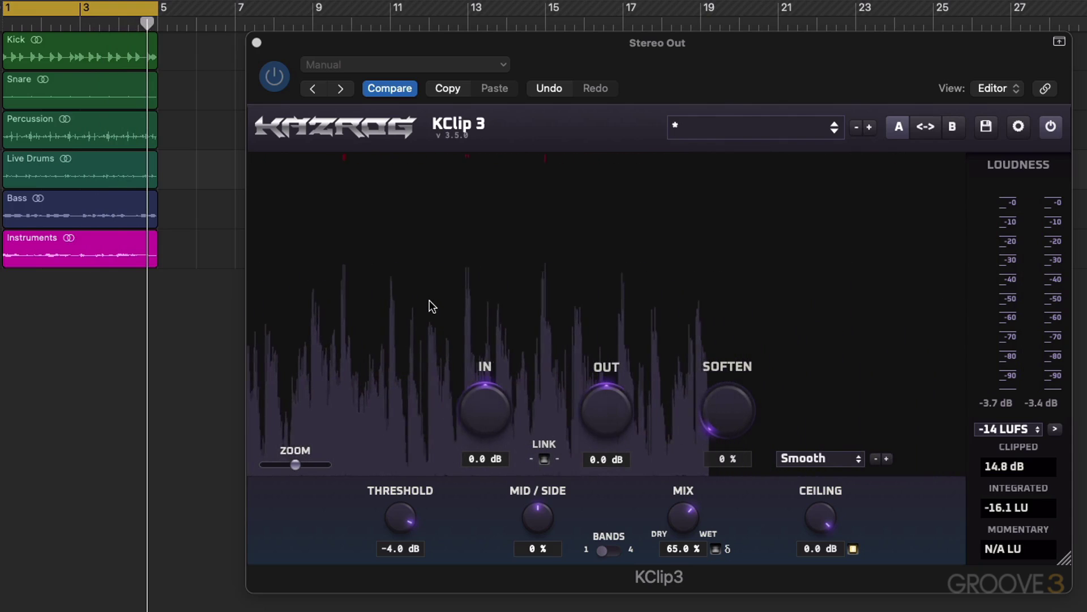
pyautogui.moveTo(296, 464); pyautogui.dragTo(321, 468)
pyautogui.press('space')
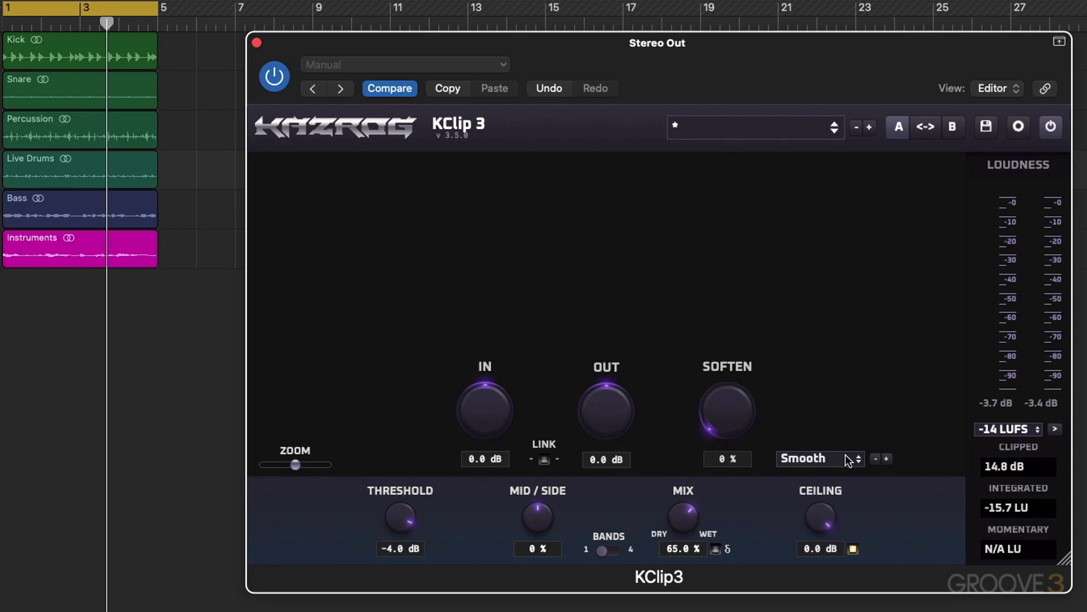
pyautogui.click(830, 458)
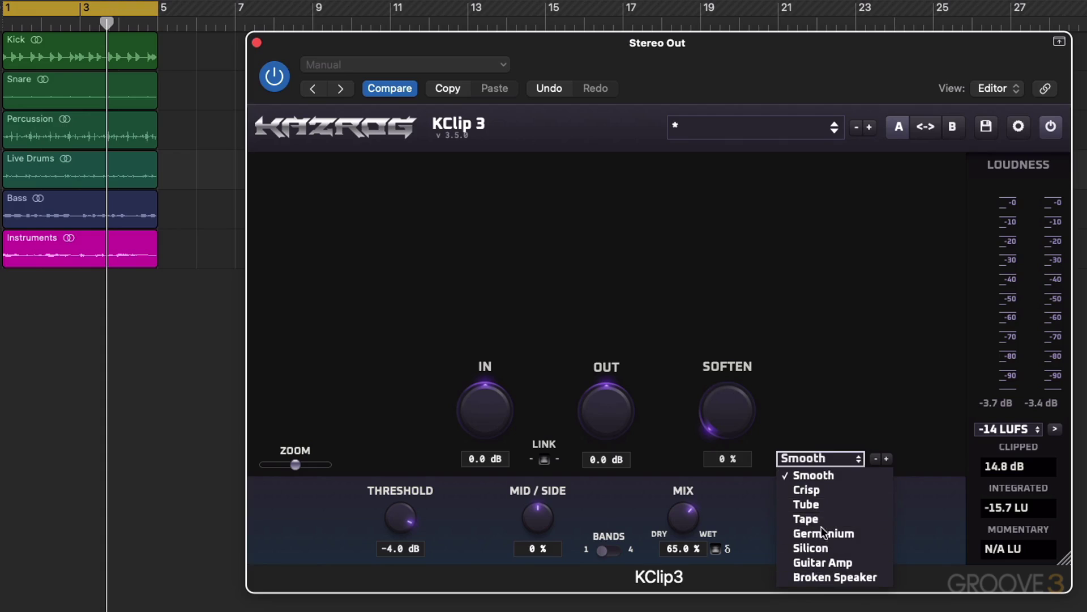
pyautogui.click(840, 414)
pyautogui.click(887, 459)
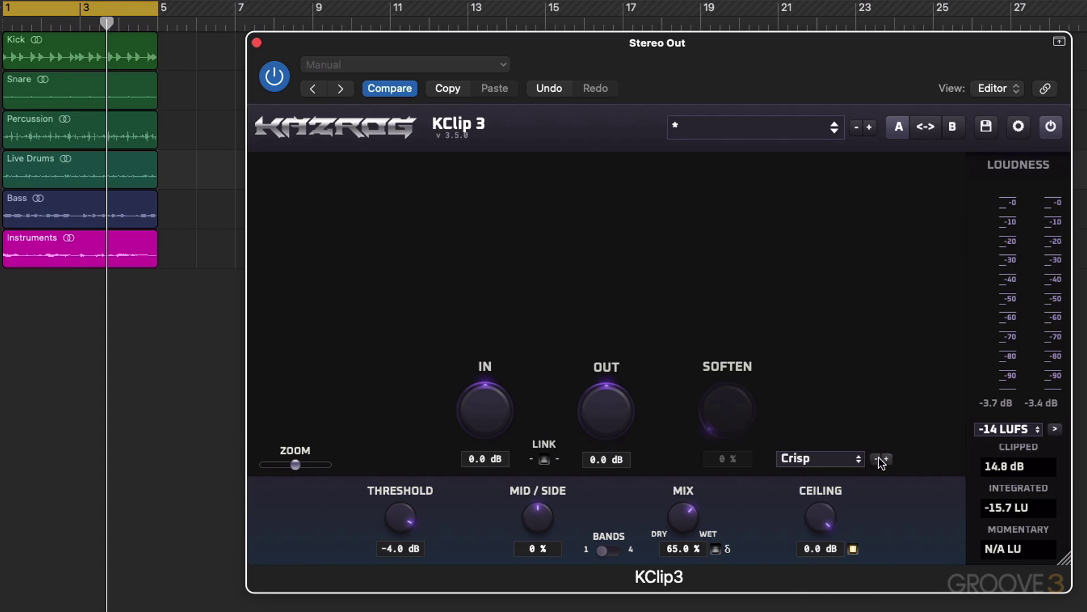
pyautogui.click(876, 457)
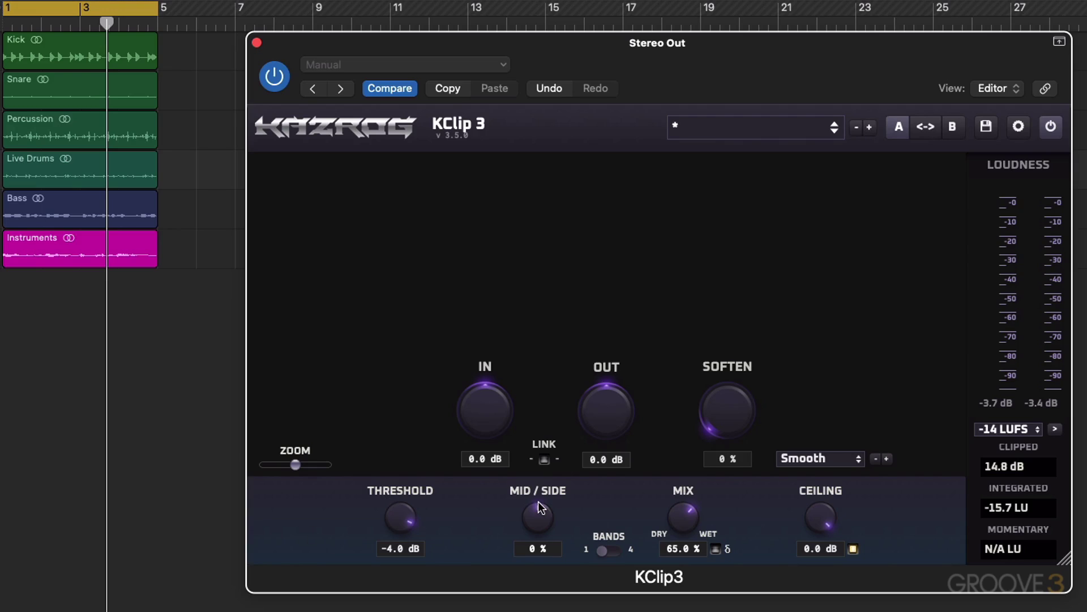
# Toggle KClip 3 to four bands and back to one, then raise MIX to 100.0 %
pyautogui.click(608, 549)
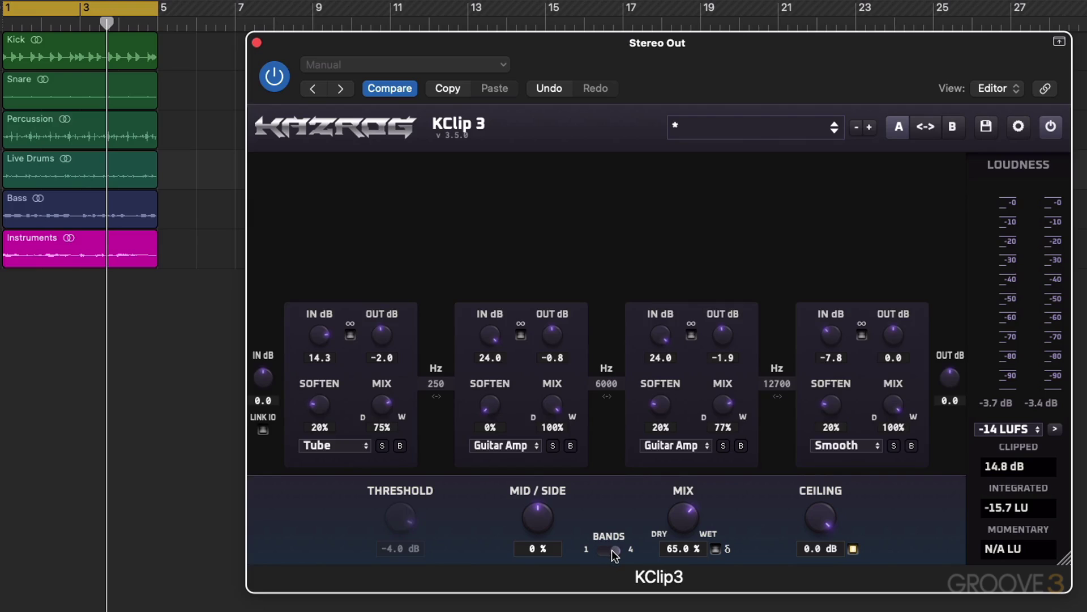
pyautogui.click(611, 549)
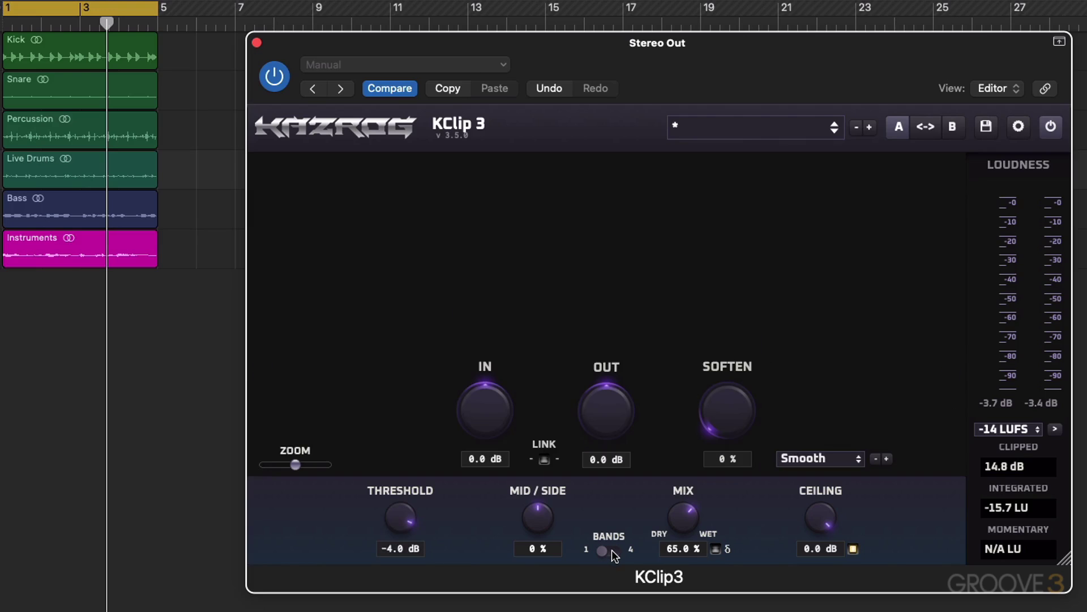
pyautogui.moveTo(685, 507); pyautogui.dragTo(701, 353)
pyautogui.click(1018, 126)
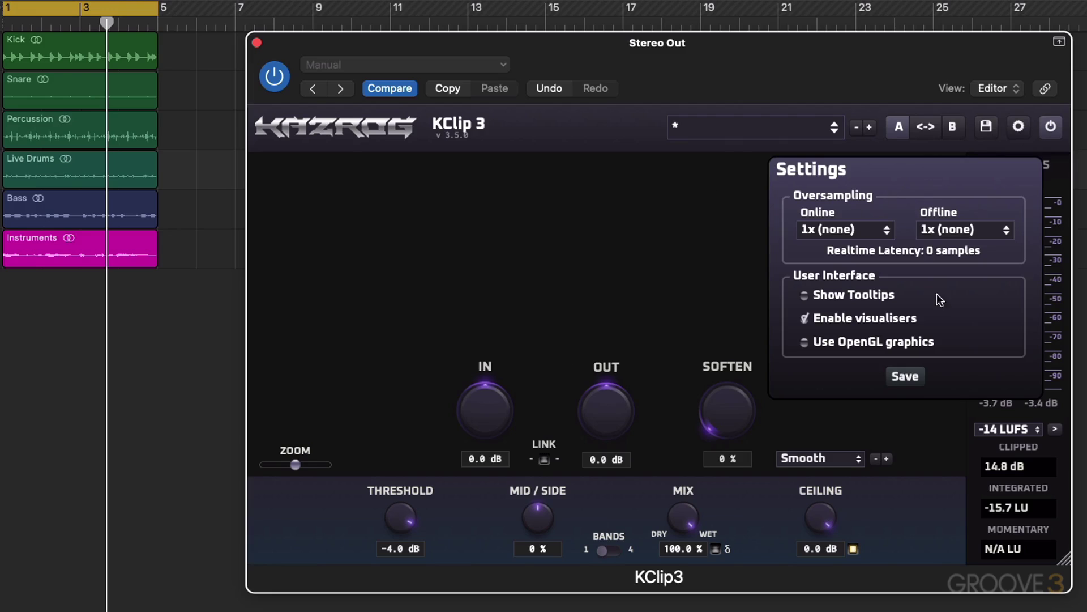
pyautogui.click(905, 376)
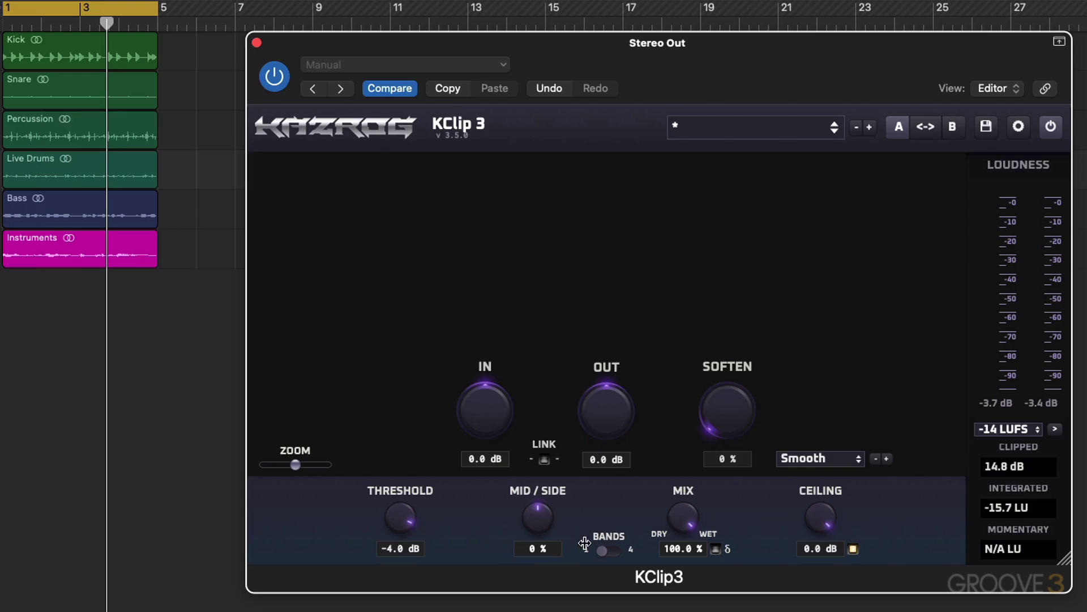
pyautogui.moveTo(605, 545); pyautogui.dragTo(613, 549)
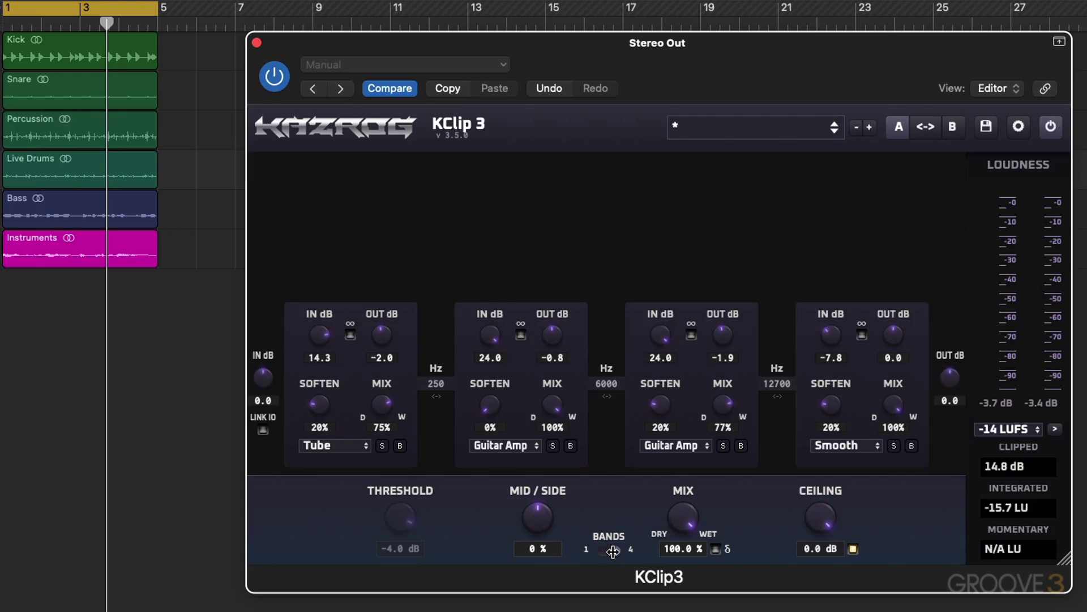
pyautogui.click(612, 549)
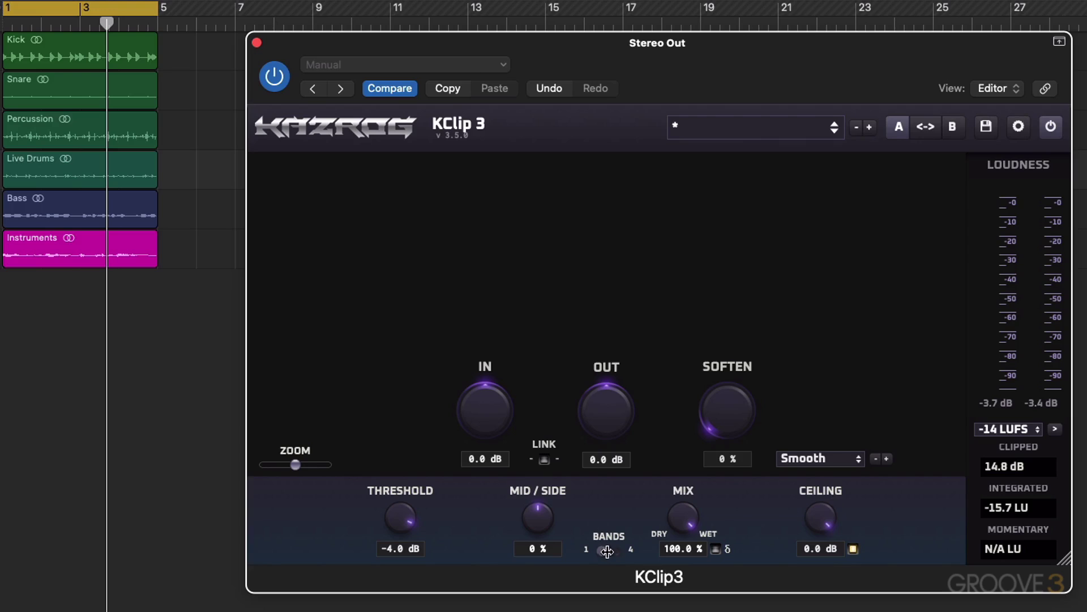
pyautogui.moveTo(603, 551); pyautogui.dragTo(616, 551)
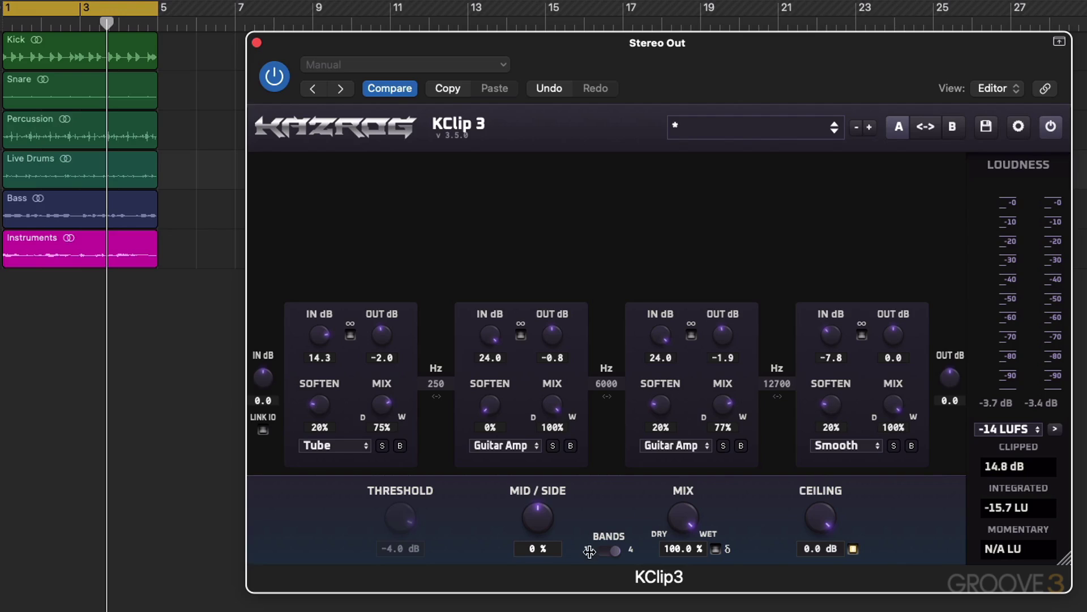
pyautogui.click(613, 550)
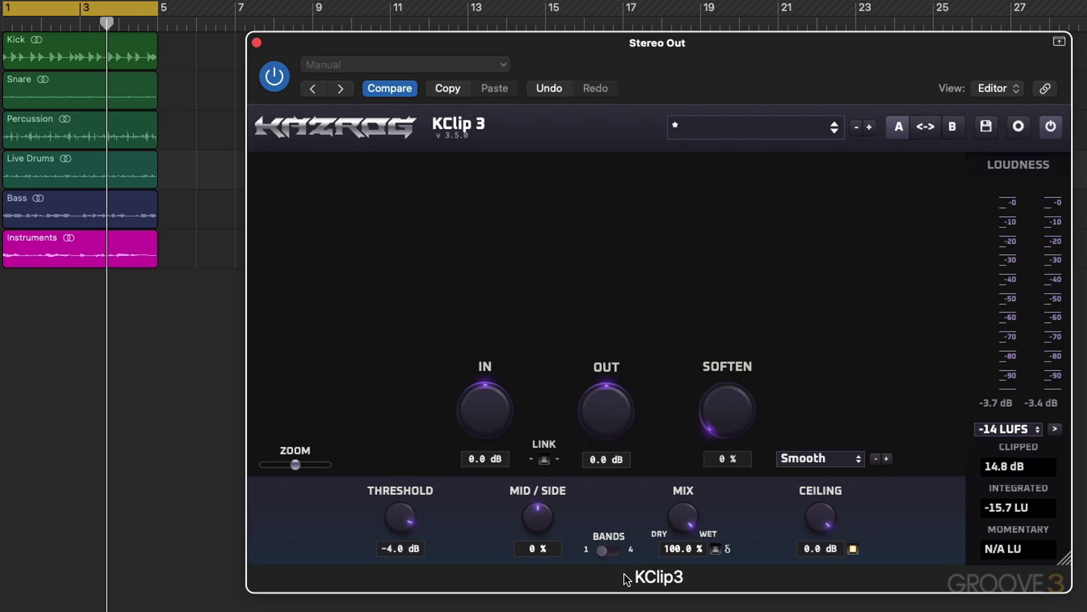